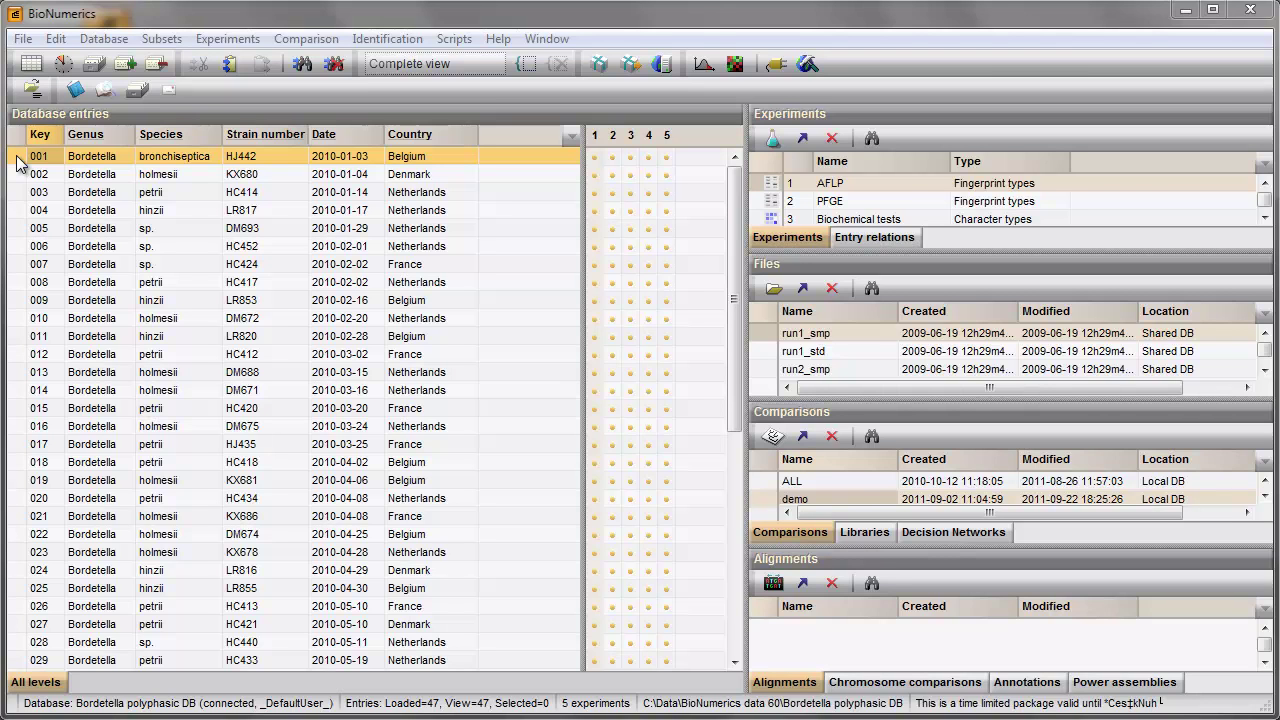
- Select all 47 Bordetella entries and create a new comparison from them
key(ctrl+a)
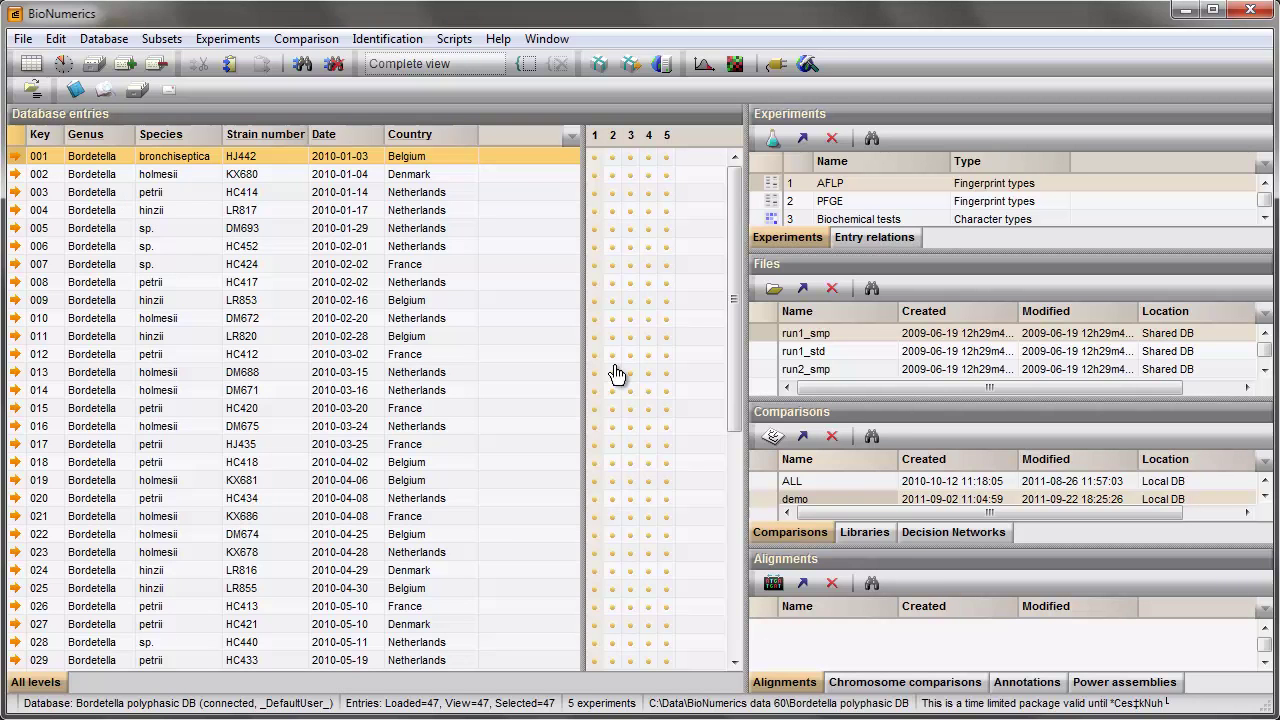
click(772, 437)
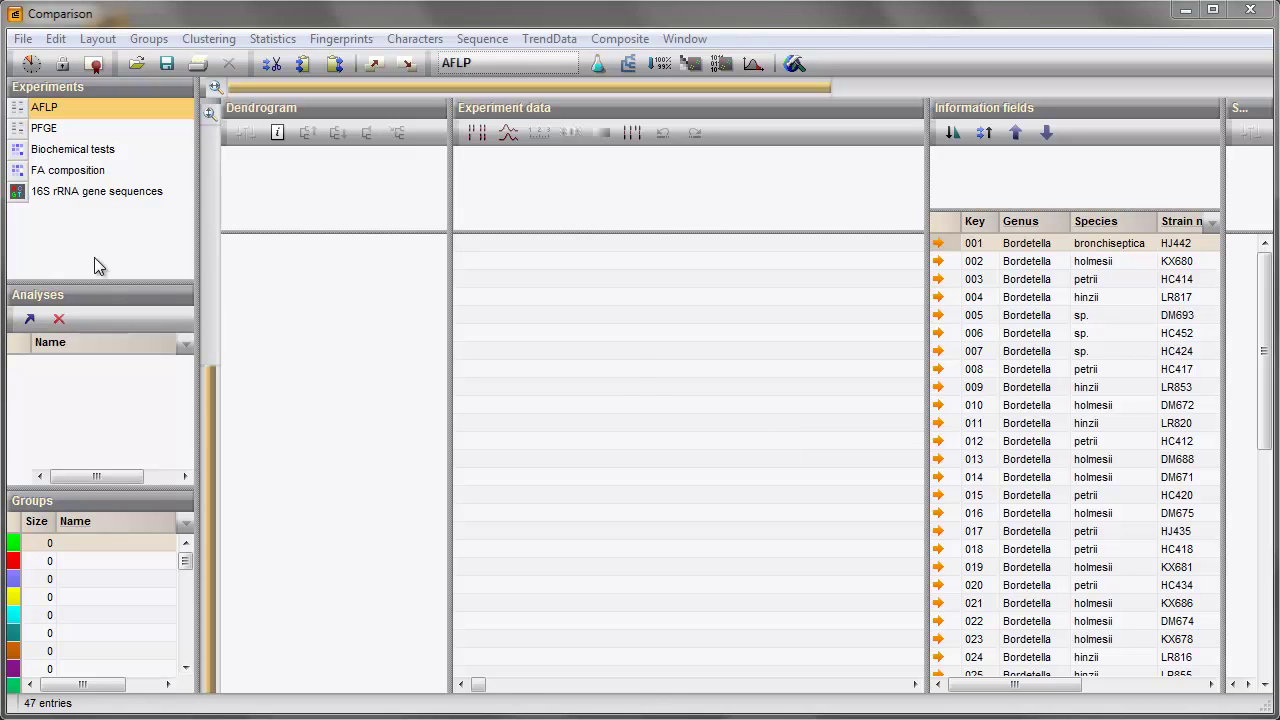
- Show 16S rRNA gene sequences and resize the rows so all 47 entries stay readable
click(16, 193)
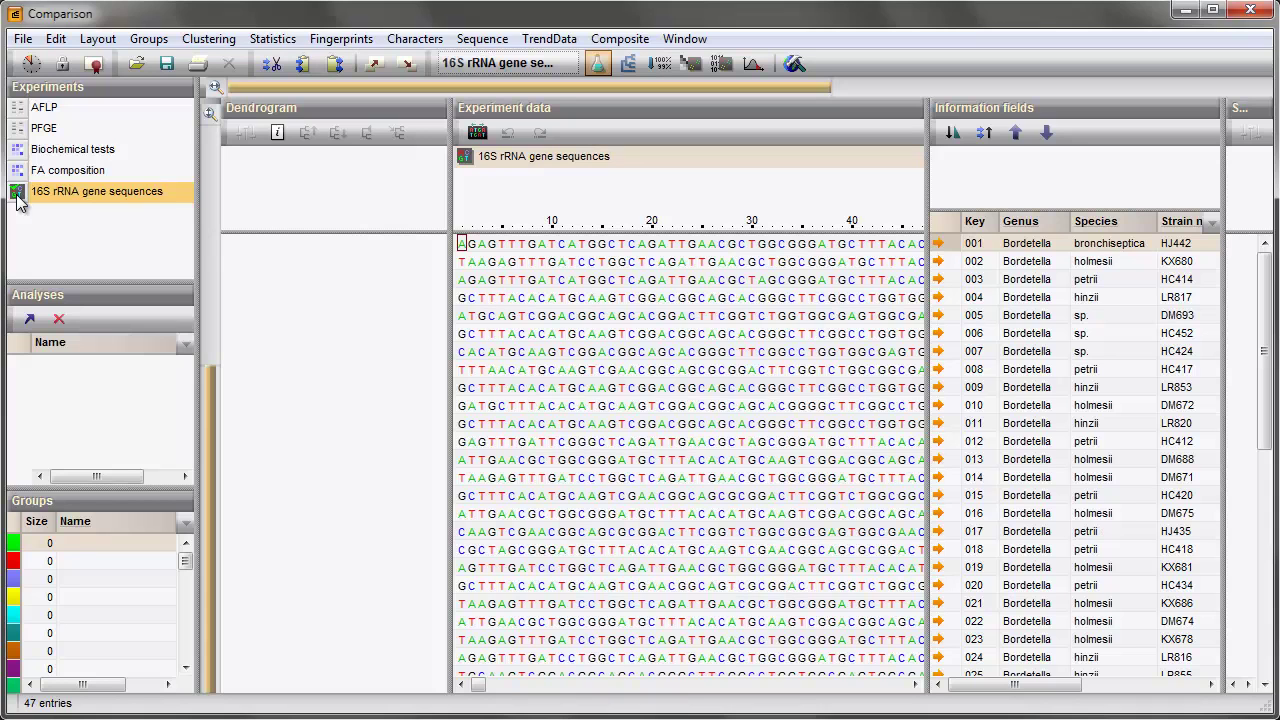
mouse_move(206, 366)
mouse_down()
mouse_move(203, 420)
mouse_move(209, 366)
mouse_up()
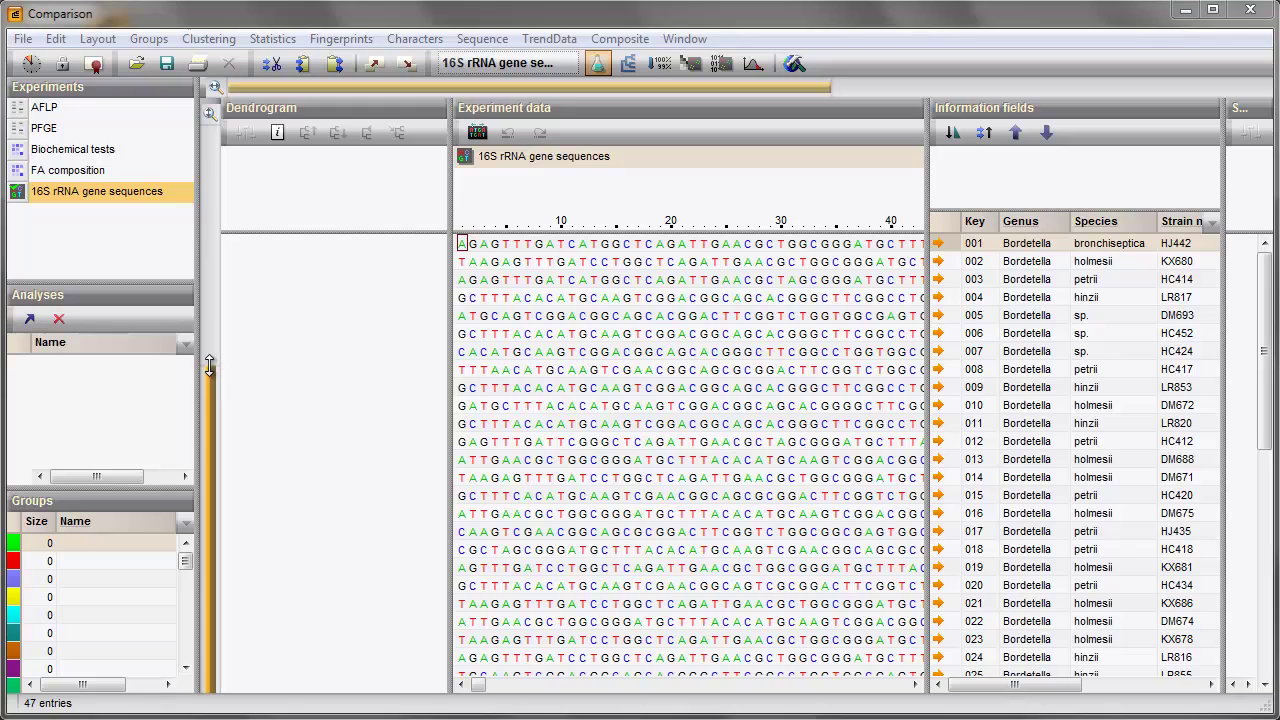
drag(209, 366, 209, 501)
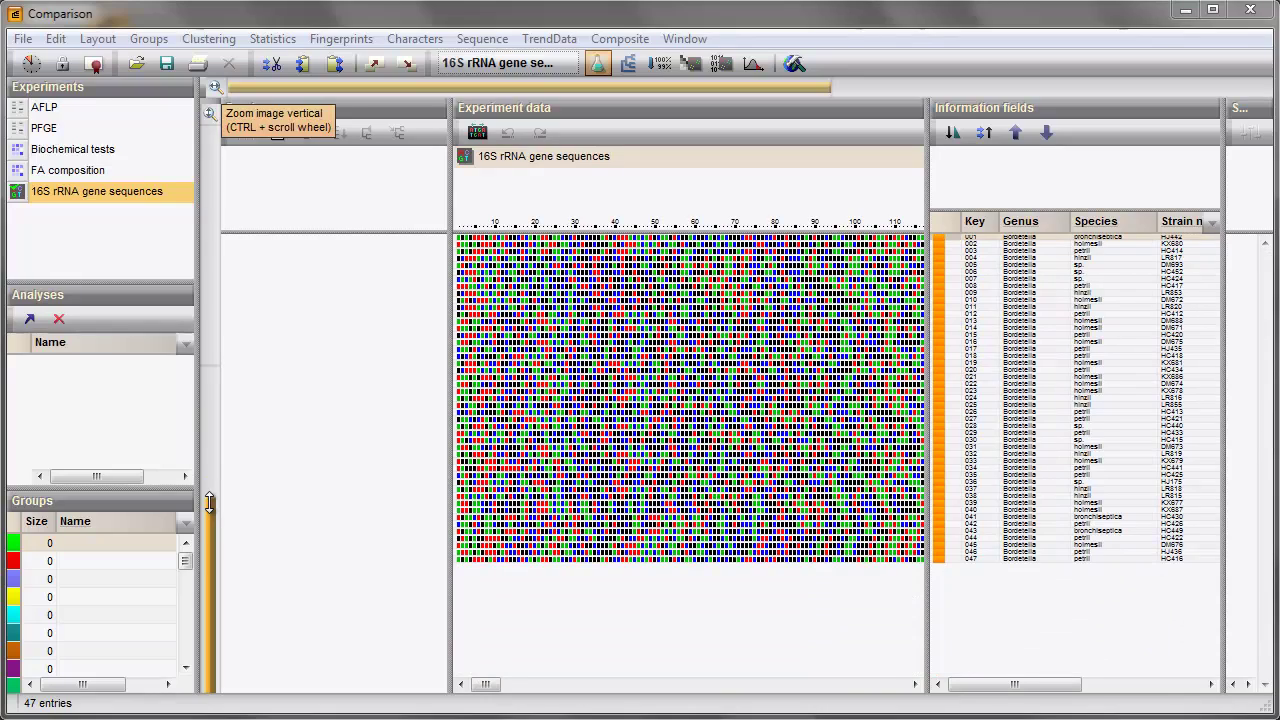
drag(209, 501, 212, 372)
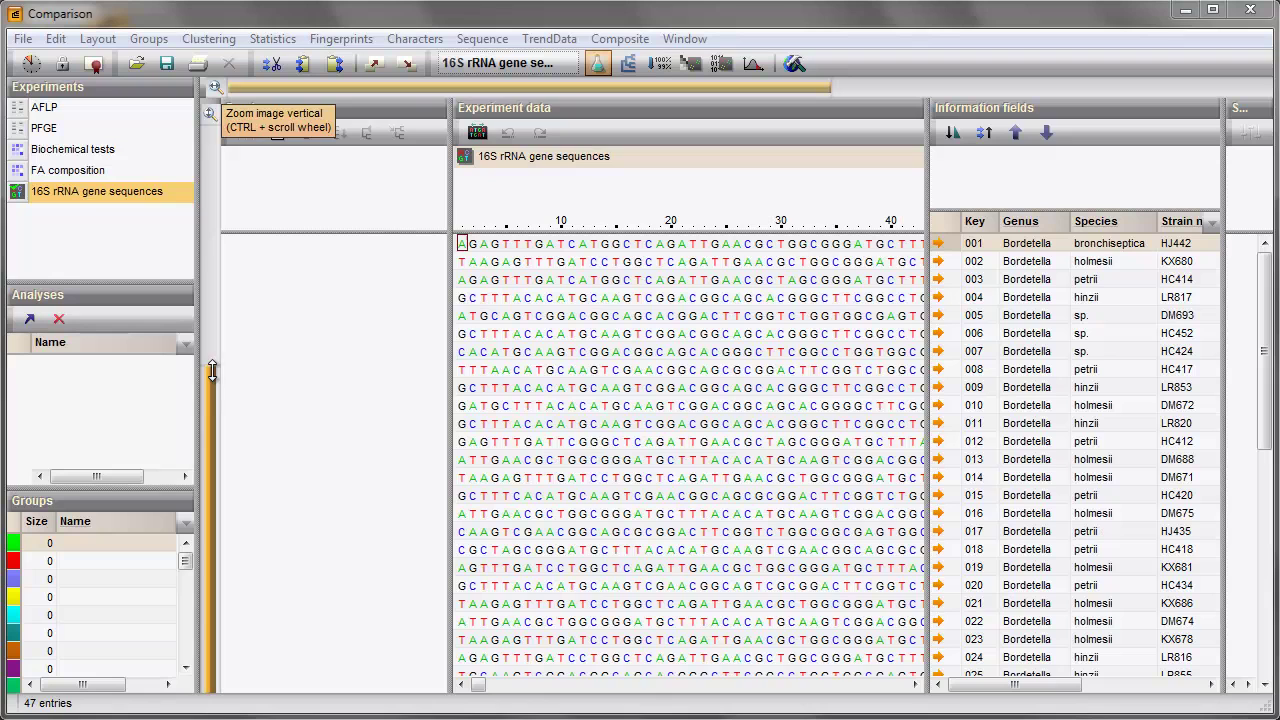
- Open Multiple alignment: fast algorithm, 100% open gap penalty, 98 maximum gaps
click(474, 134)
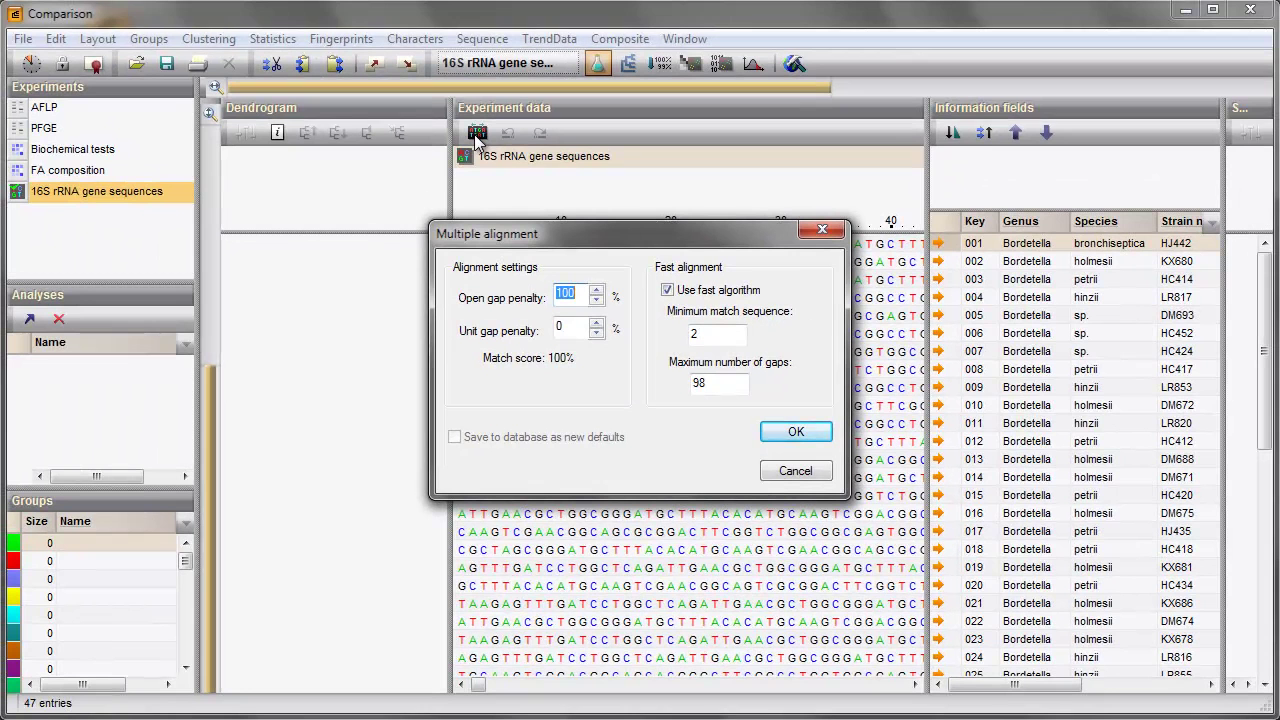
- Run the 16S multiple alignment and select the dendrogram branch joined at 97.327%
click(776, 437)
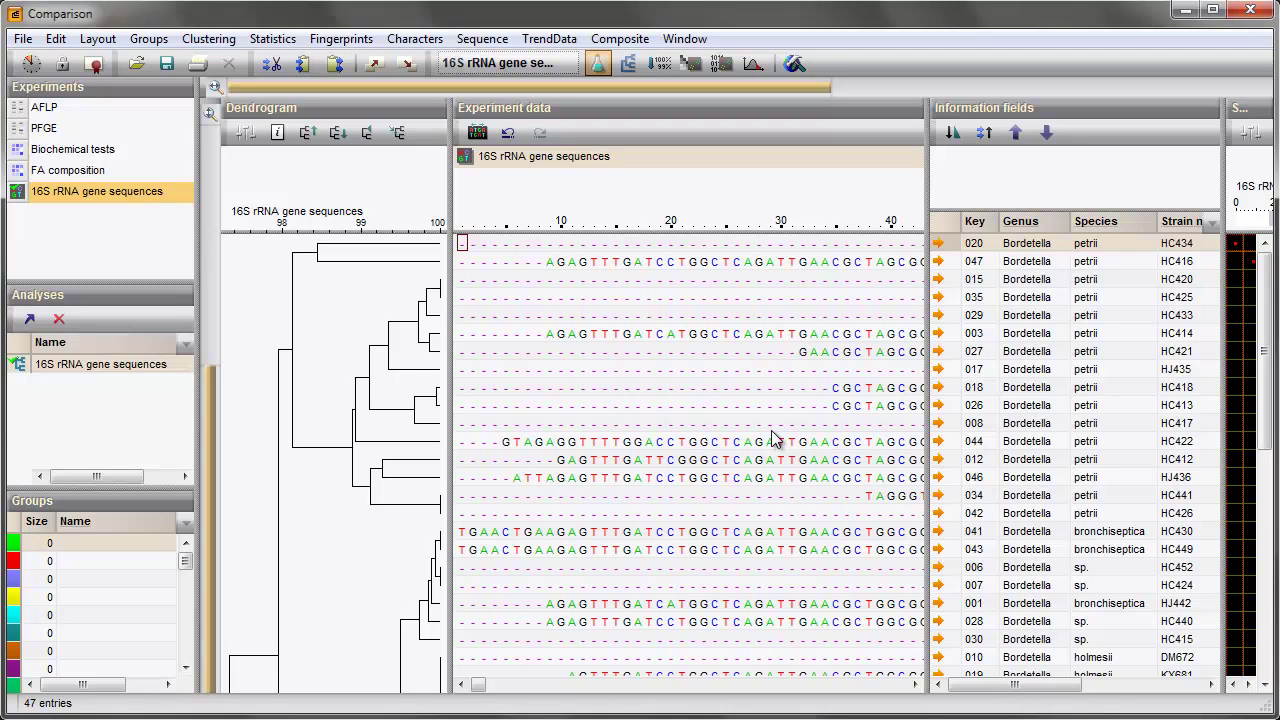
scroll(349, 459, down, 5)
scroll(349, 459, down, 2)
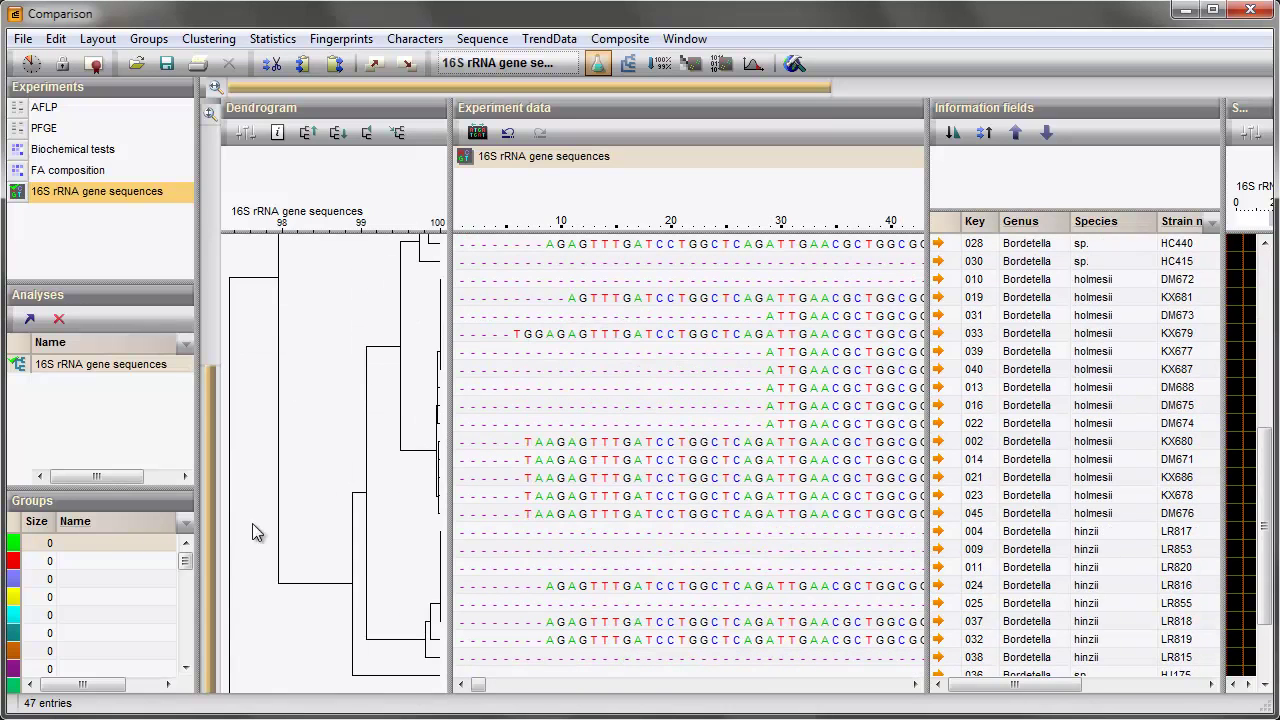
click(231, 570)
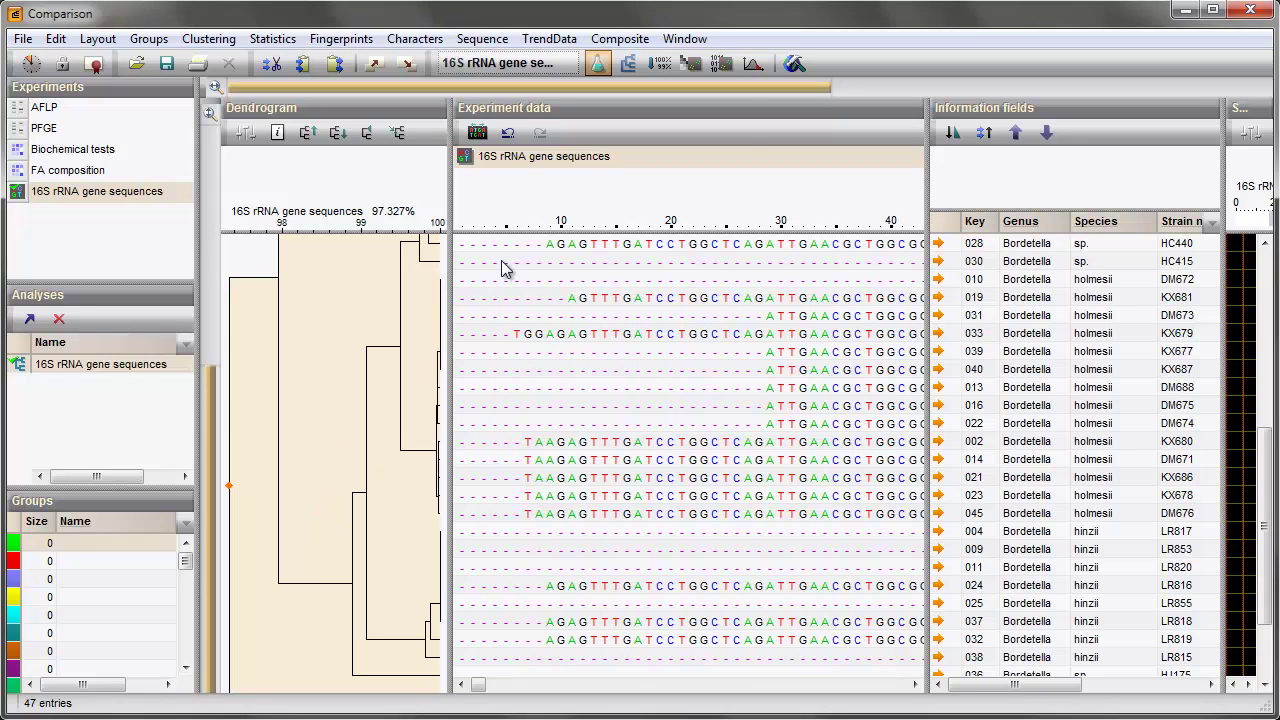
- Create a consensus of the selected branch with 50% minimum percentage
click(492, 43)
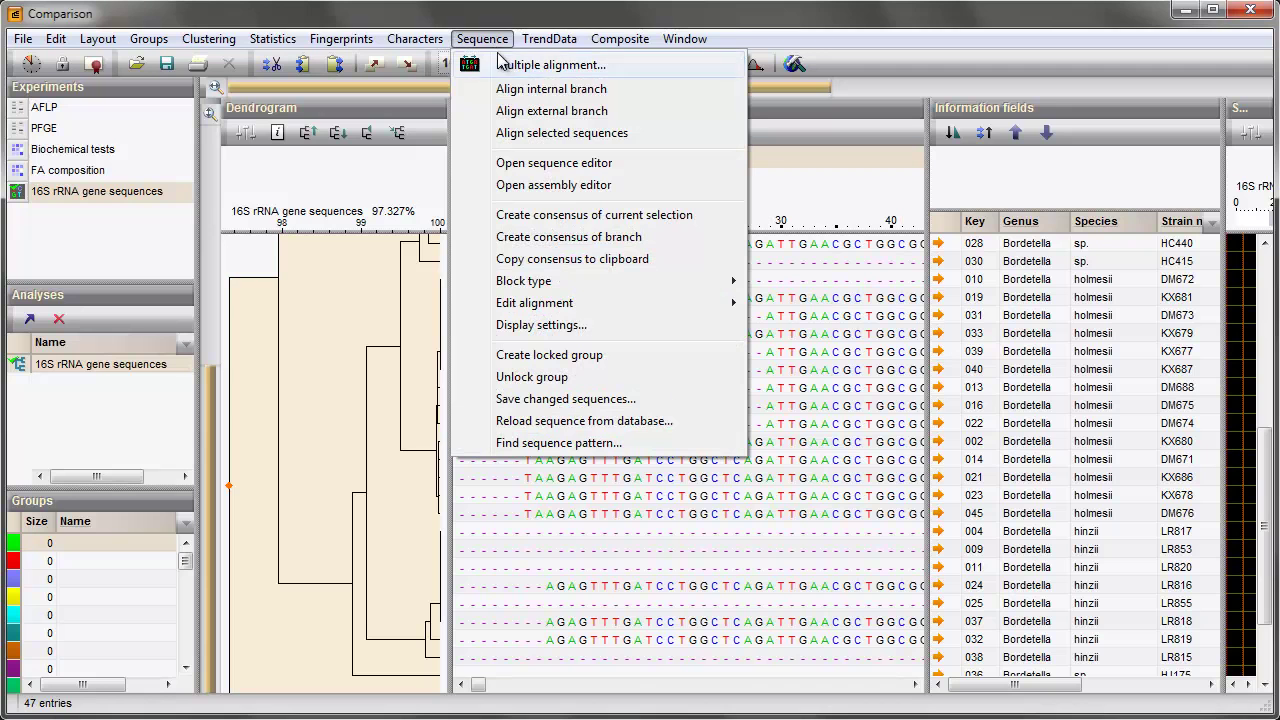
click(572, 240)
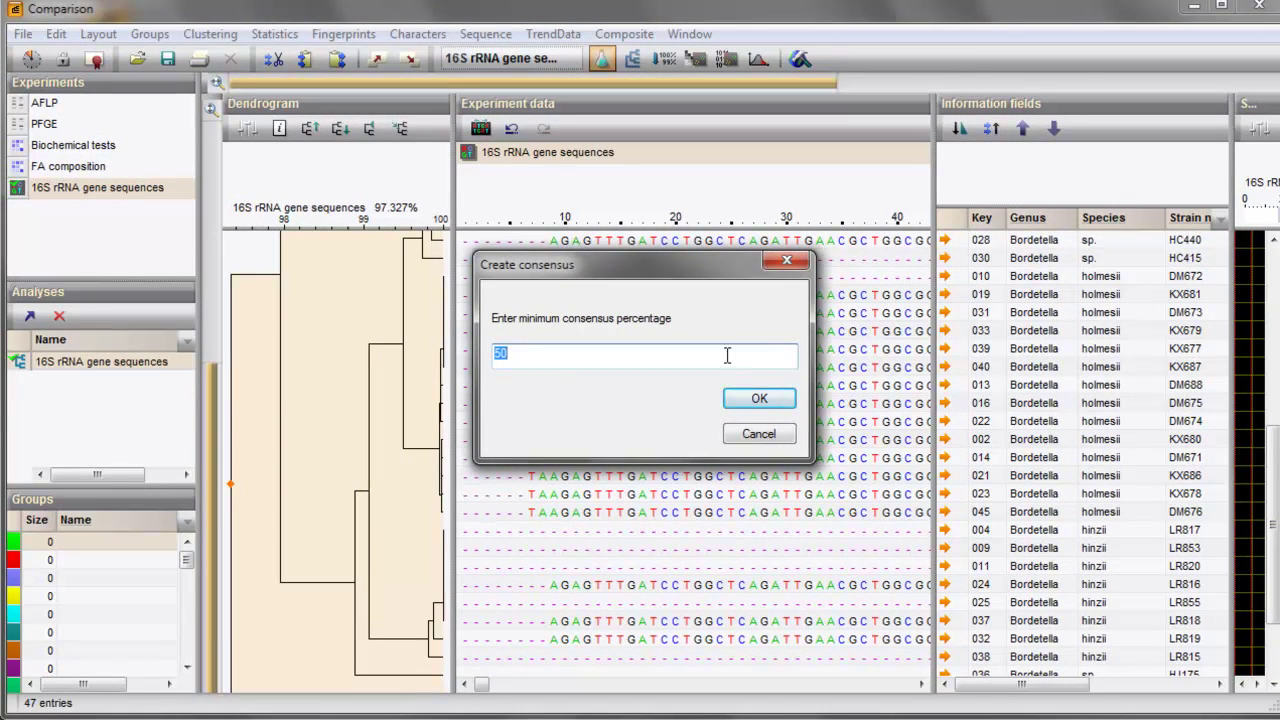
click(746, 402)
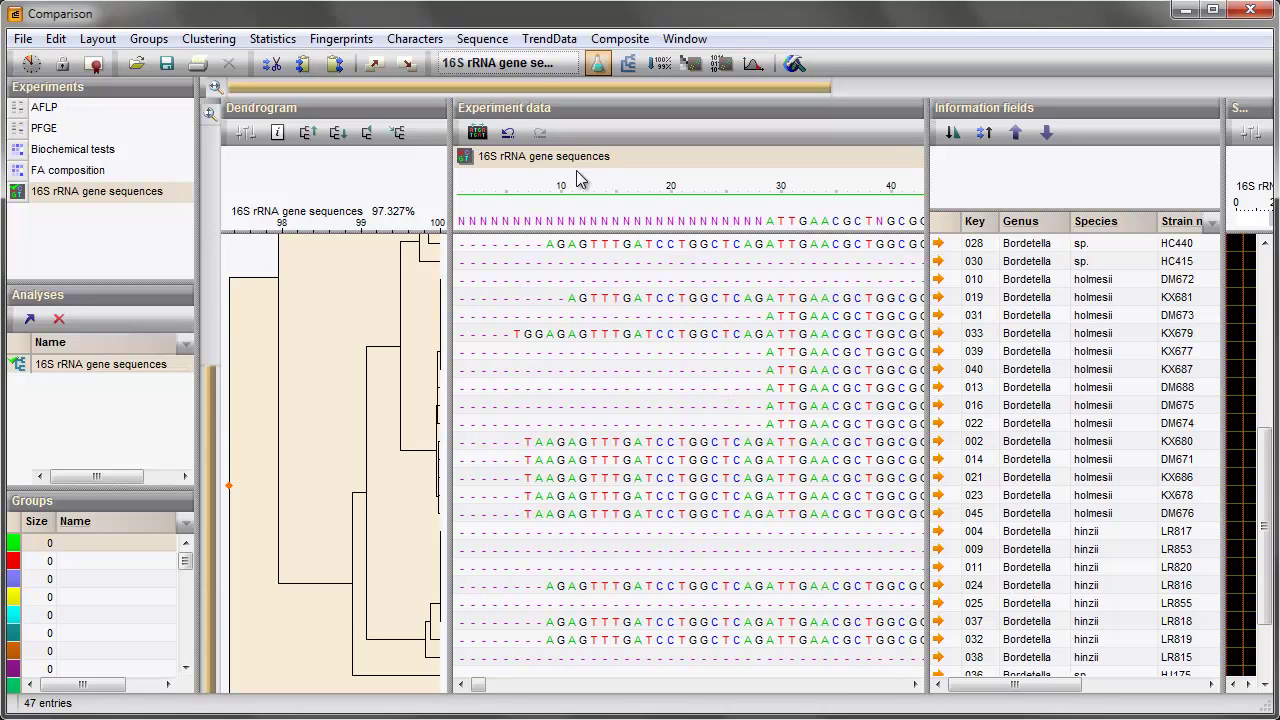
- Apply Consensus difference block shading, then scroll and compress rows to review the alignment
click(482, 39)
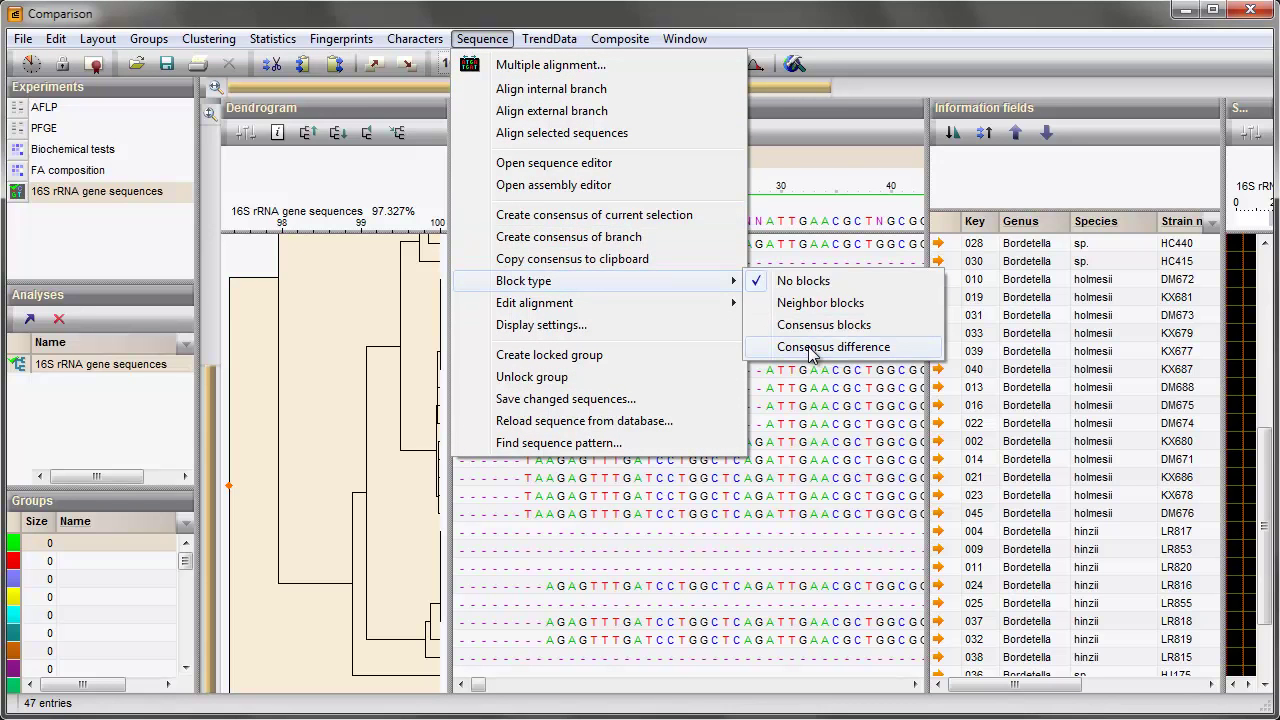
click(811, 347)
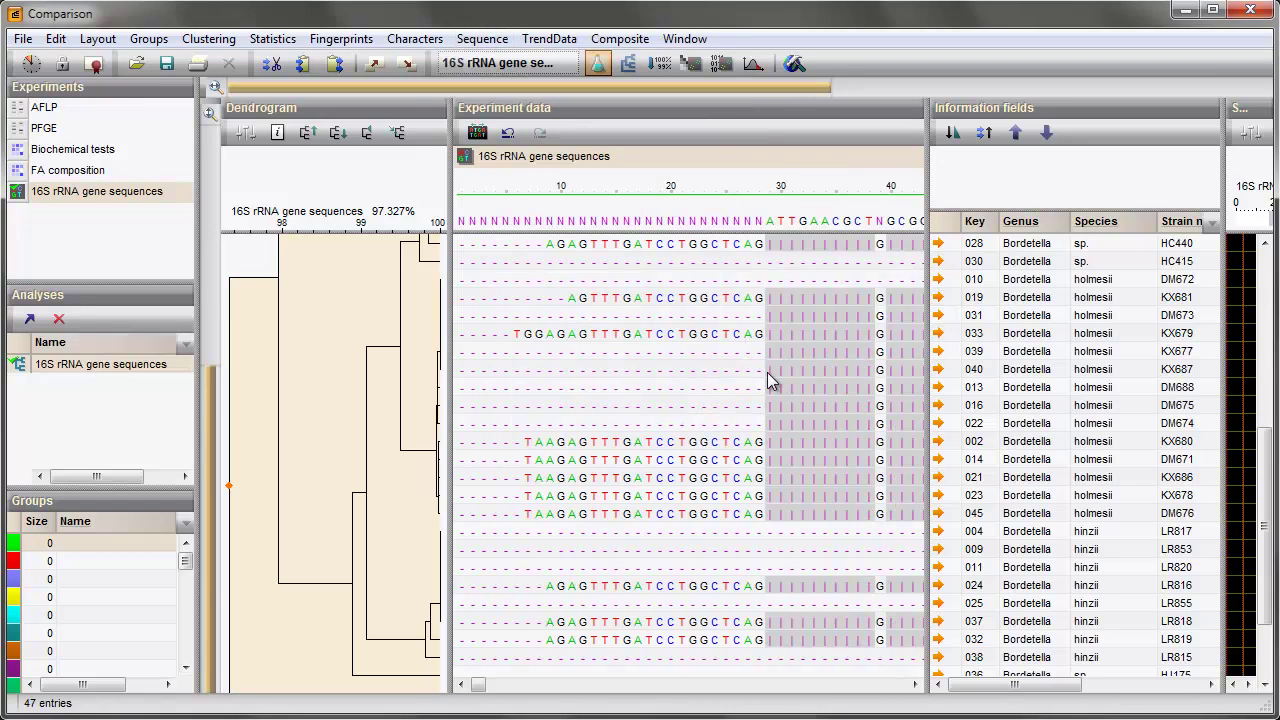
drag(478, 685, 488, 690)
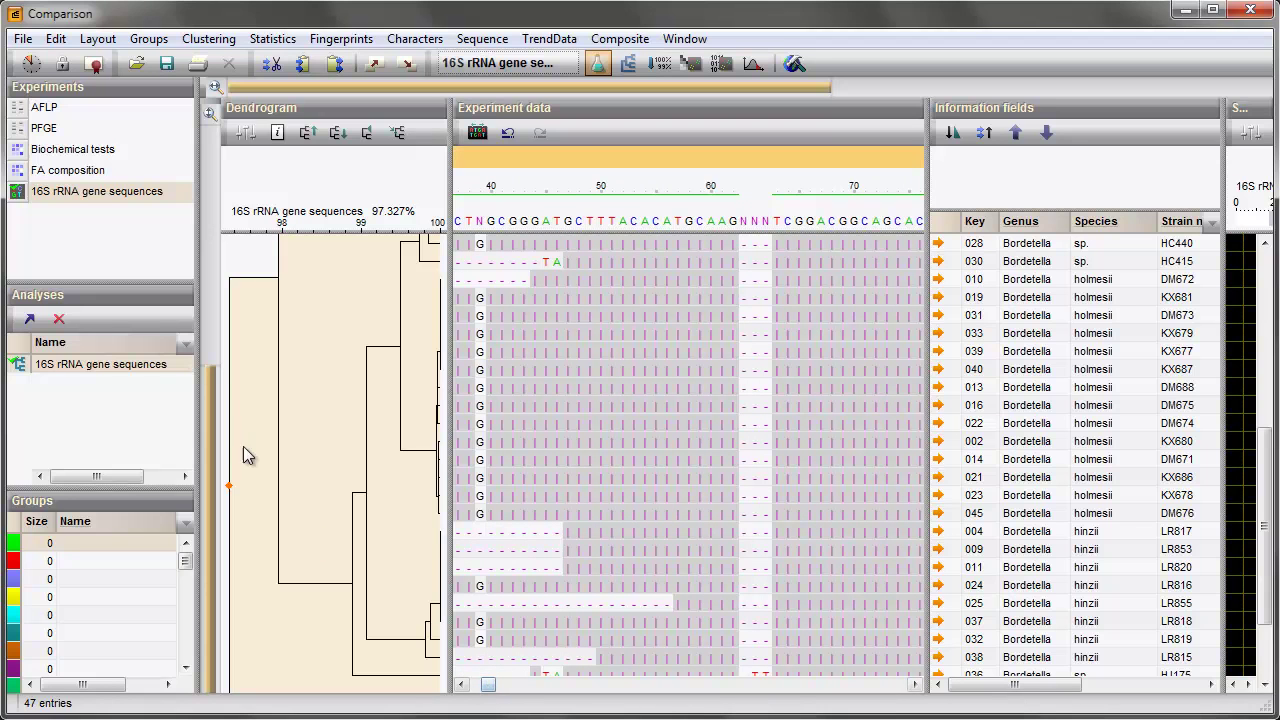
drag(210, 365, 205, 435)
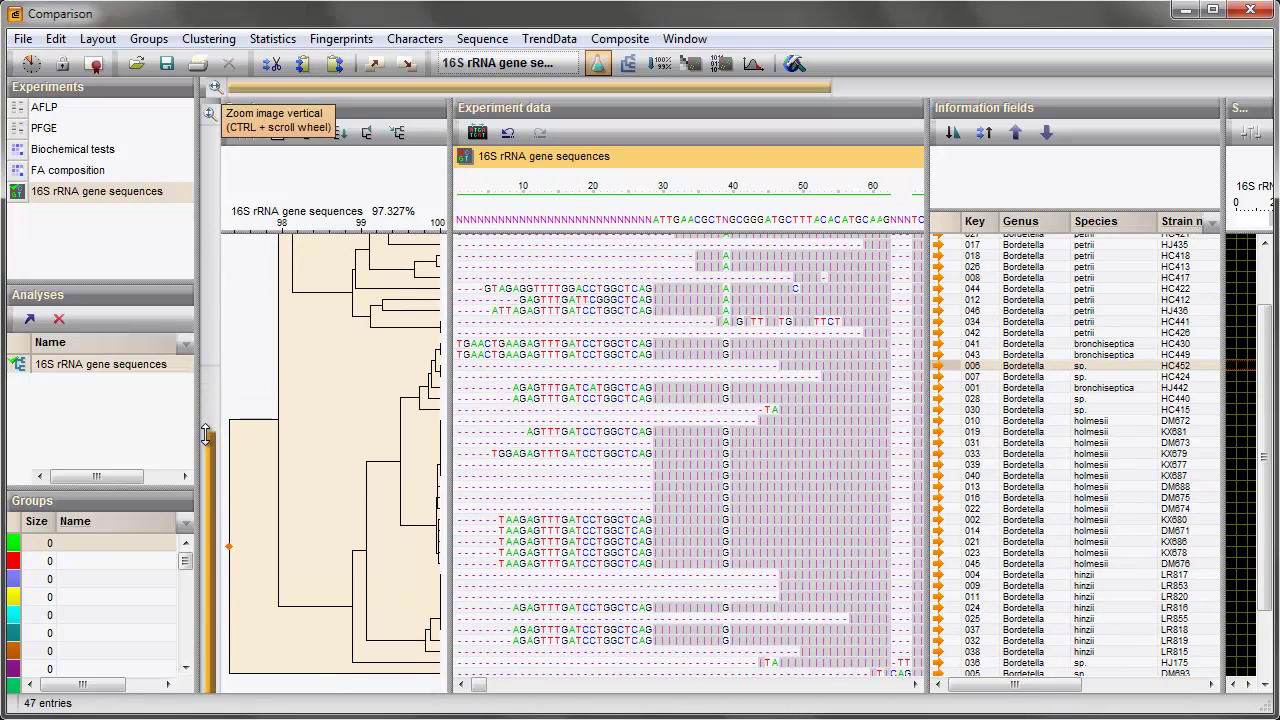
- Change the alignment block type to Consensus blocks
click(483, 38)
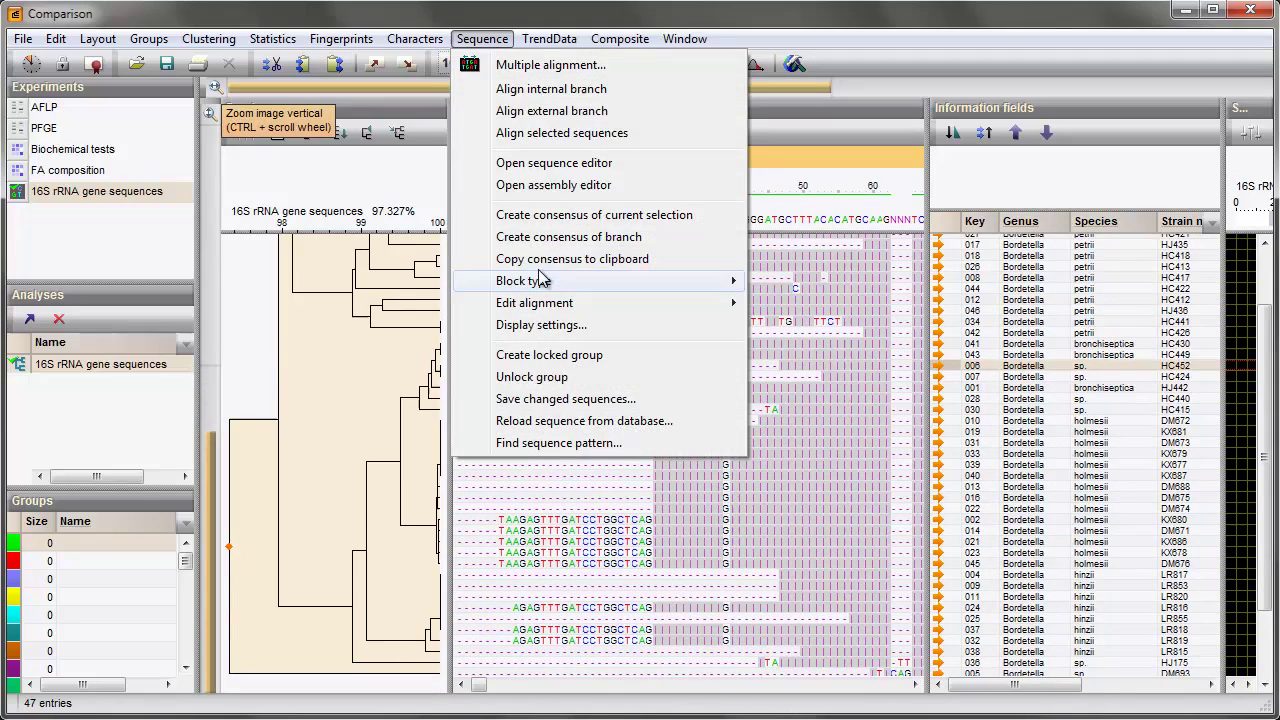
mouse_move(524, 281)
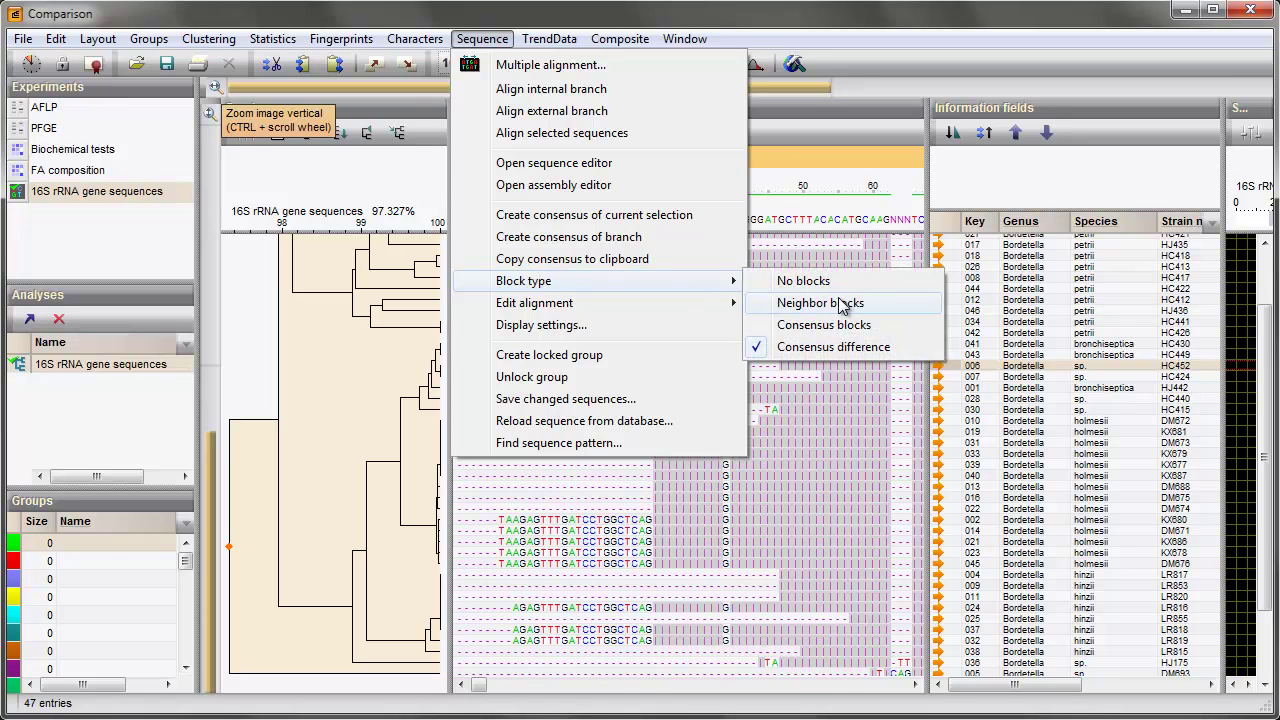
click(845, 325)
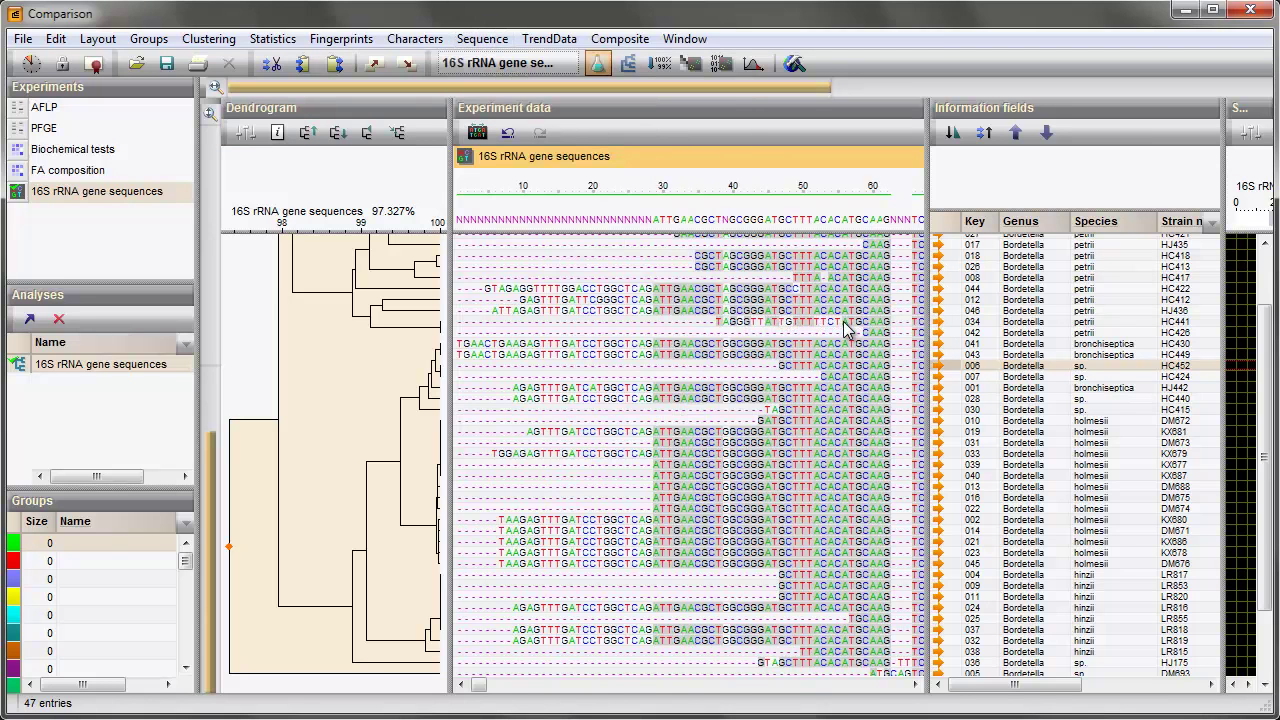